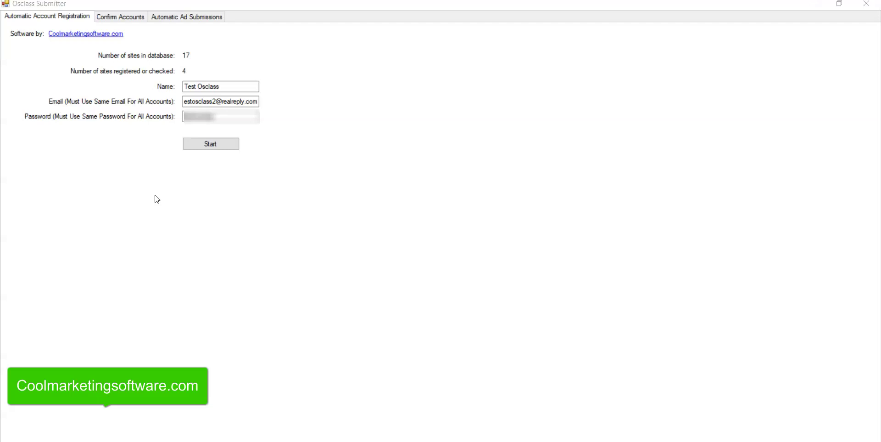
Check the registration email and the account name Test Osclass on Automatic Account Registration.
{"action": "left_click", "coordinate": [124, 190]}
{"action": "left_click", "coordinate": [243, 99]}
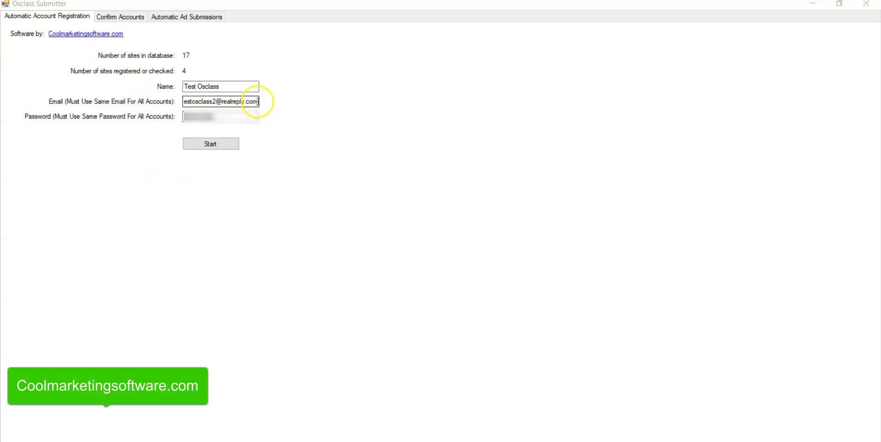
{"action": "left_click_drag", "start_coordinate": [258, 101], "coordinate": [173, 100]}
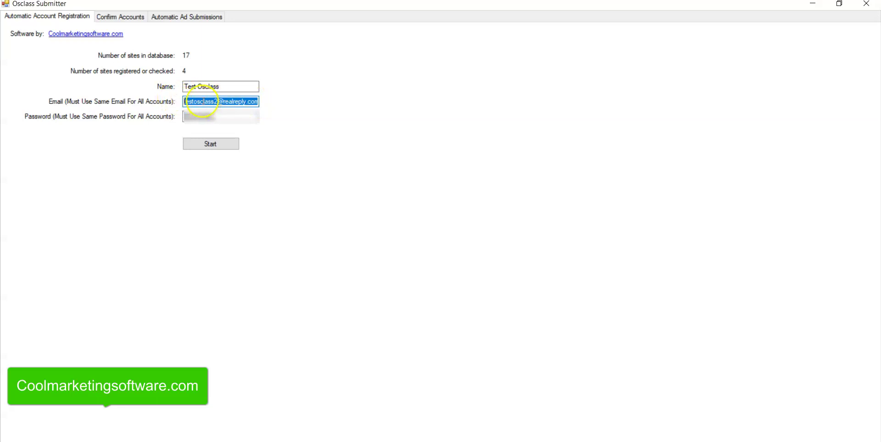
{"action": "left_click", "coordinate": [202, 101]}
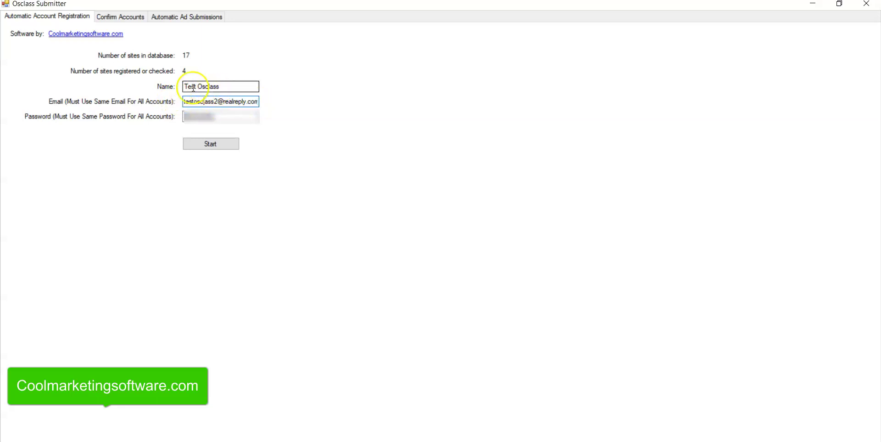
{"action": "left_click", "coordinate": [239, 87]}
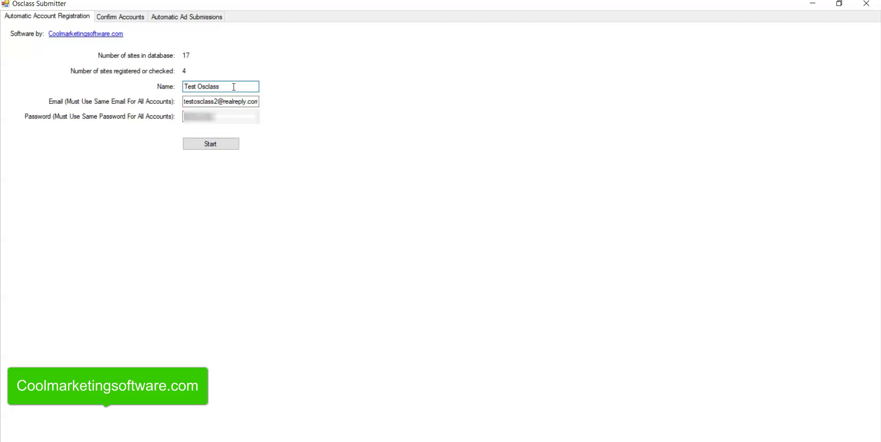
{"action": "left_click_drag", "start_coordinate": [234, 87], "coordinate": [183, 86]}
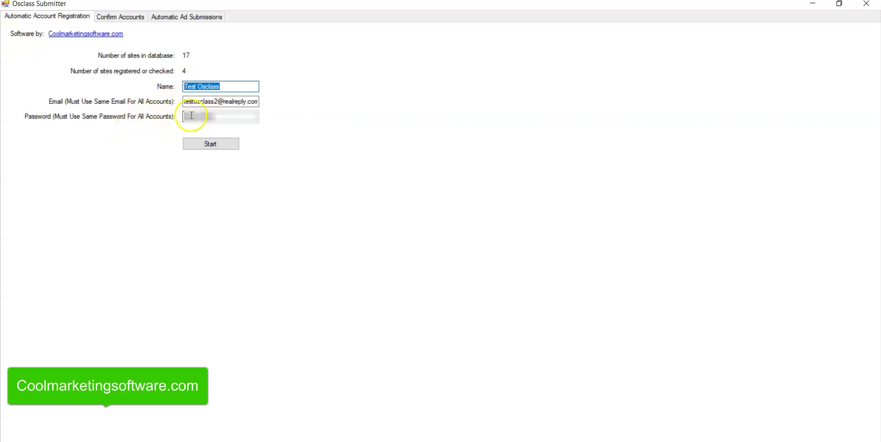
Start automatic registration of the Test Osclass account on the classifieds sites.
{"action": "left_click", "coordinate": [211, 147]}
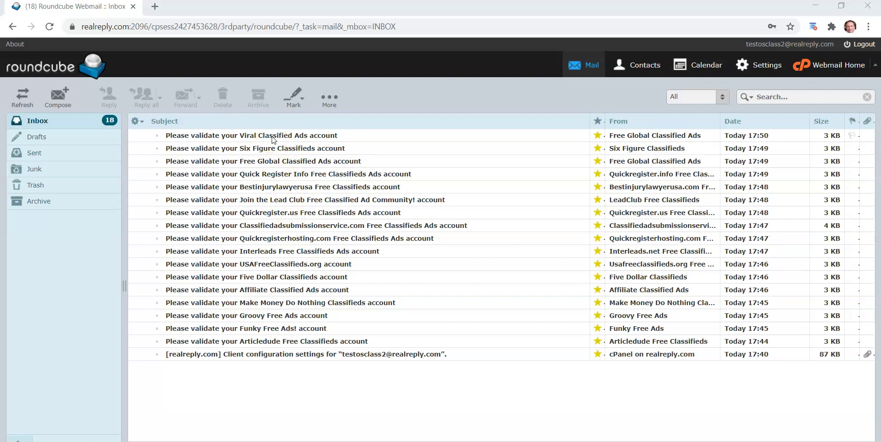
Open the Viral Classified Ads validation e-mail, then return to the inbox list.
{"action": "double_click", "coordinate": [272, 136]}
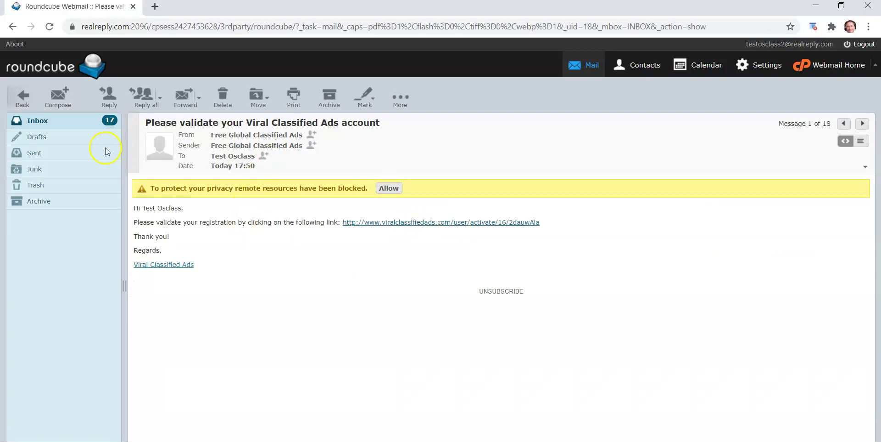
{"action": "left_click", "coordinate": [36, 120]}
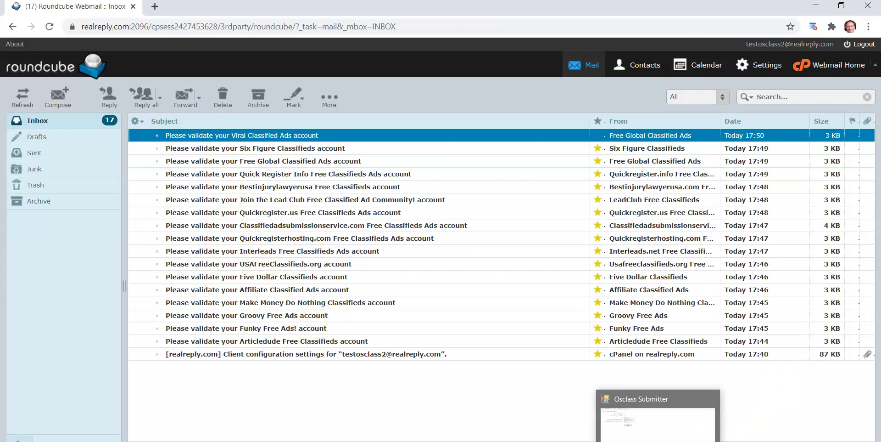
Copy the registration email address from the Automatic Account Registration settings.
{"action": "left_click", "coordinate": [658, 413]}
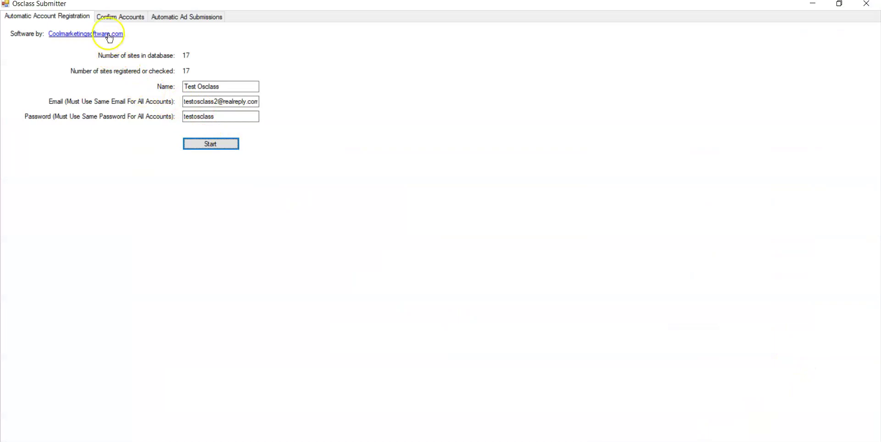
{"action": "left_click", "coordinate": [124, 20]}
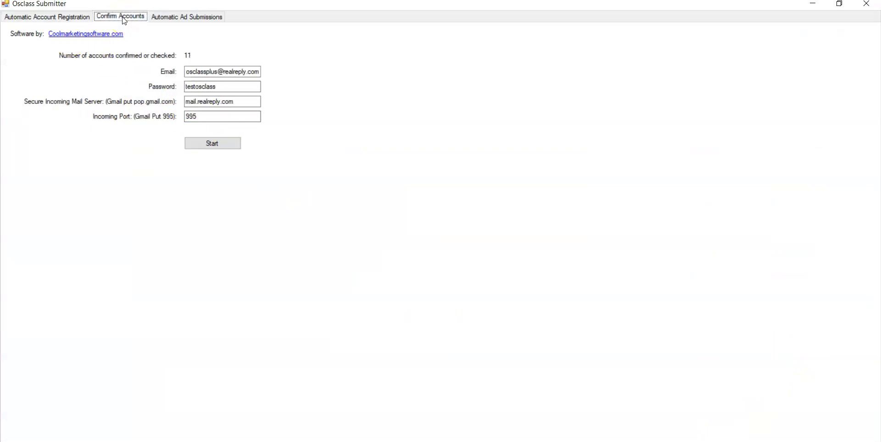
{"action": "left_click", "coordinate": [44, 21]}
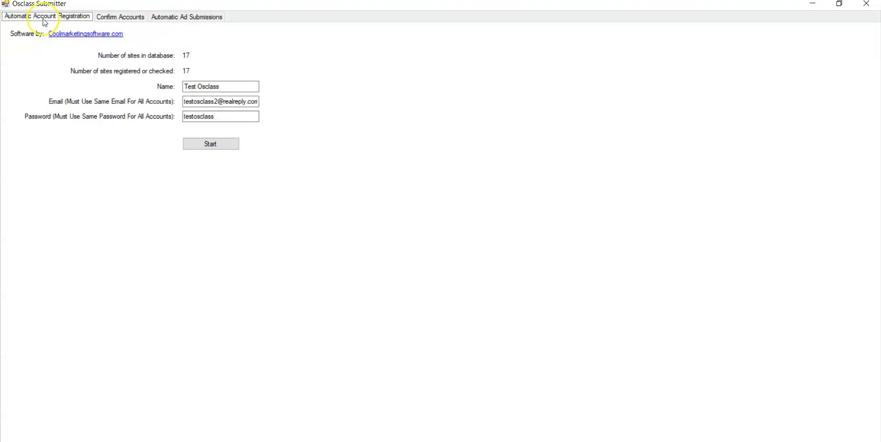
{"action": "right_click", "coordinate": [208, 101]}
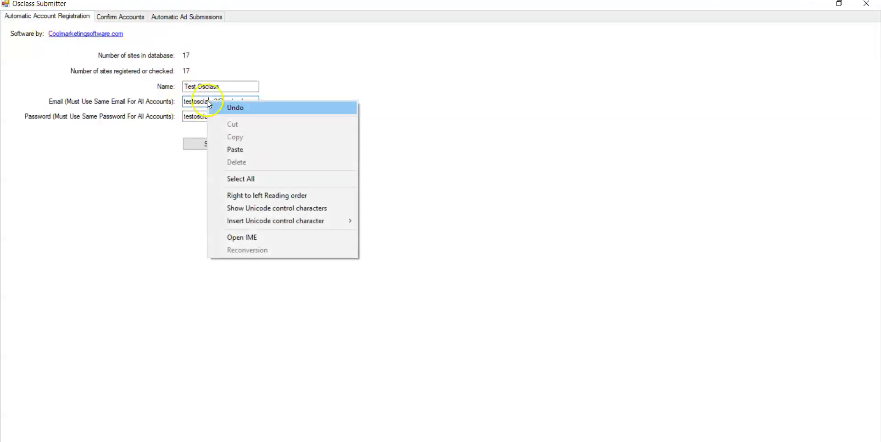
{"action": "left_click", "coordinate": [249, 179]}
{"action": "right_click", "coordinate": [228, 102]}
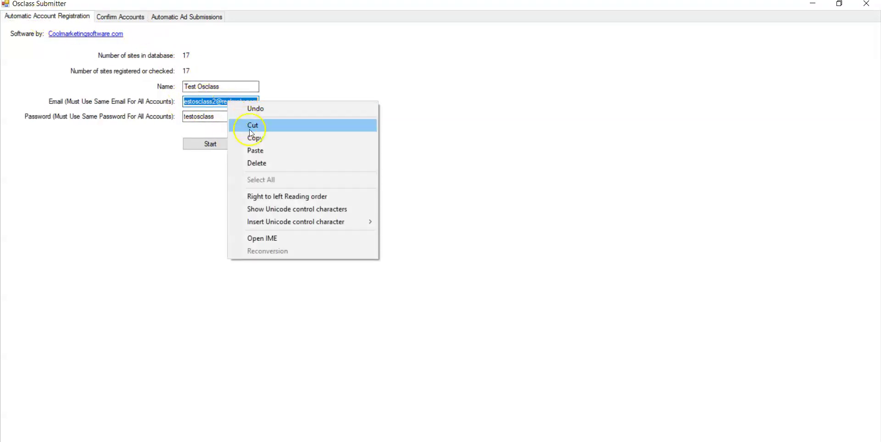
{"action": "left_click", "coordinate": [253, 137]}
Paste it as the confirmation email and check mail server mail.realreply.com and port 995.
{"action": "left_click", "coordinate": [138, 18]}
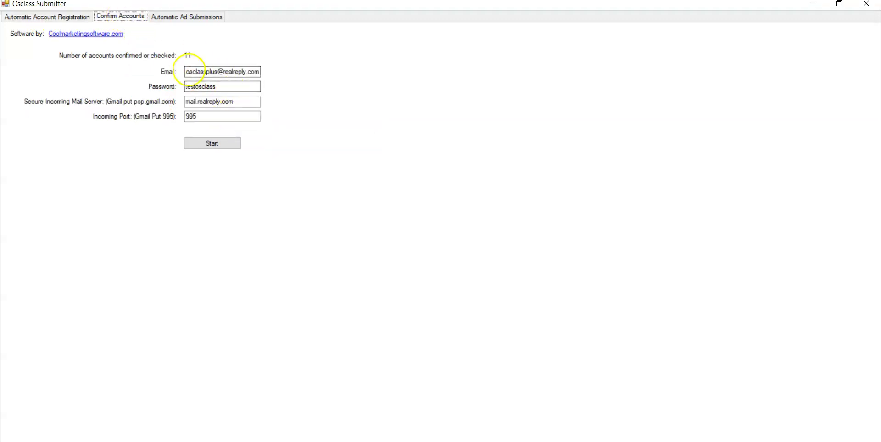
{"action": "right_click", "coordinate": [205, 75]}
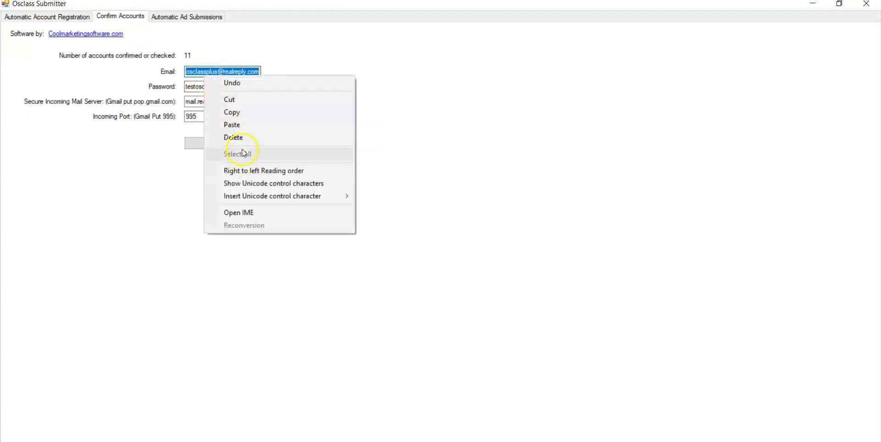
{"action": "left_click", "coordinate": [142, 167]}
{"action": "key", "text": "ctrl+v"}
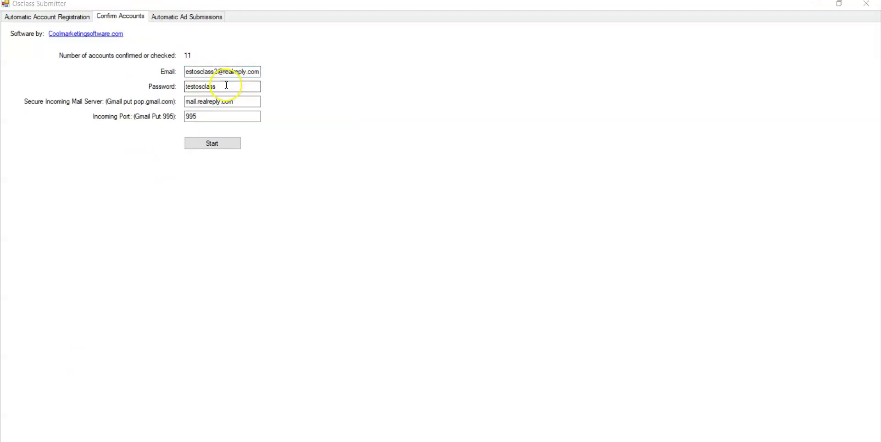
{"action": "left_click", "coordinate": [242, 100]}
{"action": "left_click_drag", "start_coordinate": [242, 101], "coordinate": [182, 102]}
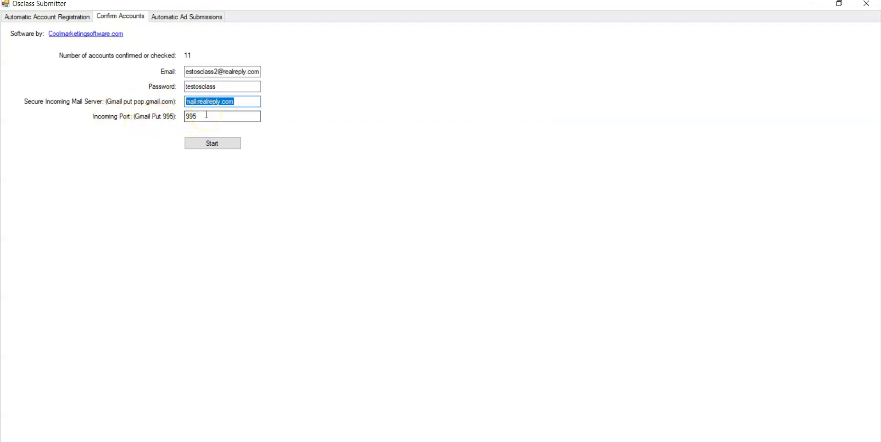
{"action": "left_click", "coordinate": [206, 115]}
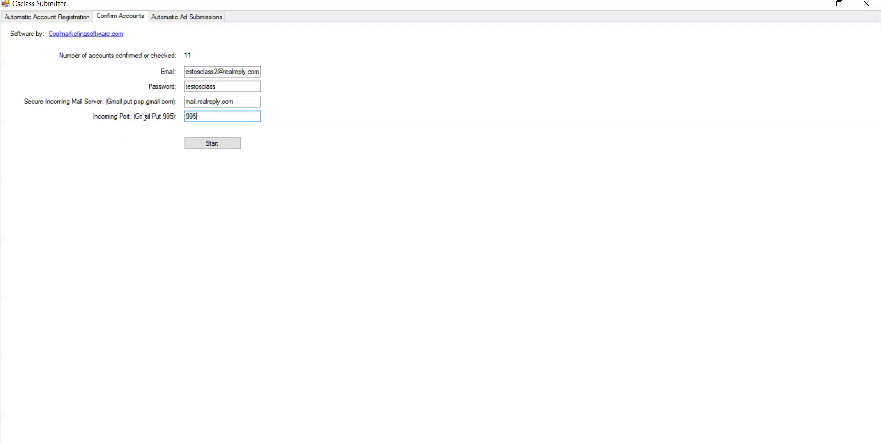
{"action": "left_click", "coordinate": [18, 440]}
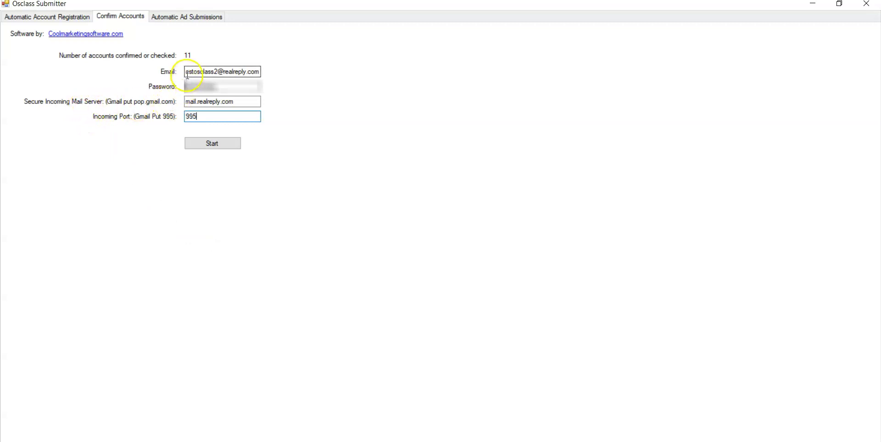
{"action": "left_click", "coordinate": [55, 17]}
{"action": "left_click", "coordinate": [115, 17]}
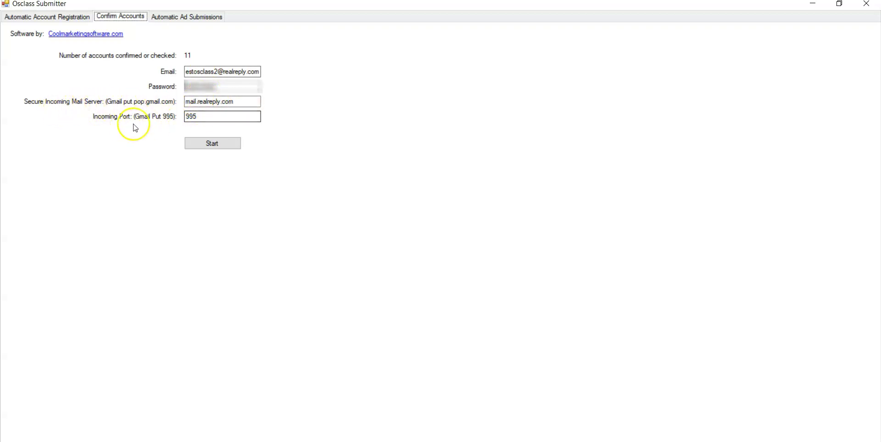
{"action": "left_click", "coordinate": [231, 117]}
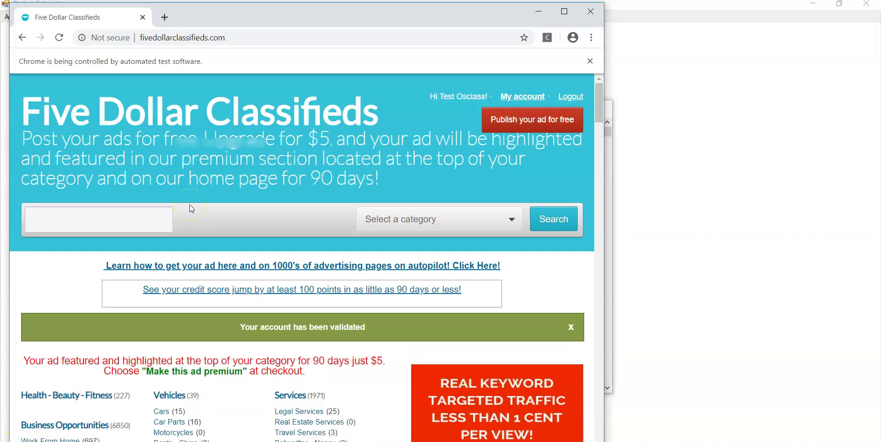
Open the Health - Beauty - Fitness category listings on the classifieds site.
{"action": "left_click", "coordinate": [35, 396]}
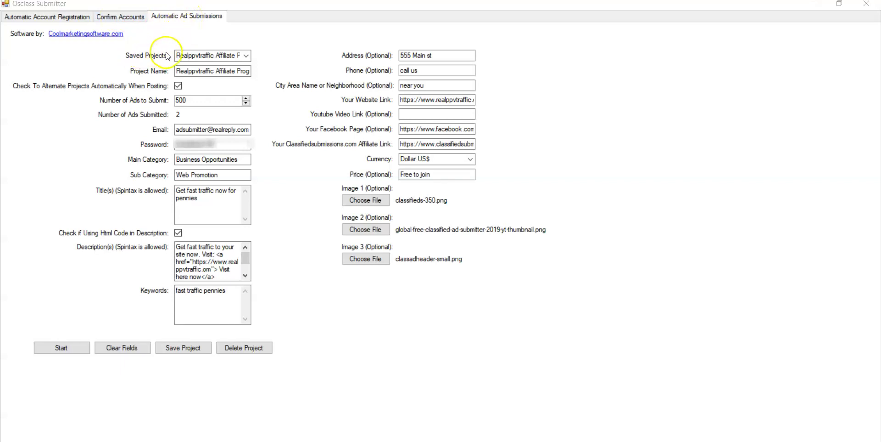
Turn off automatic project alternation for the Realppvtraffic Affiliate Program project.
{"action": "left_click", "coordinate": [212, 55]}
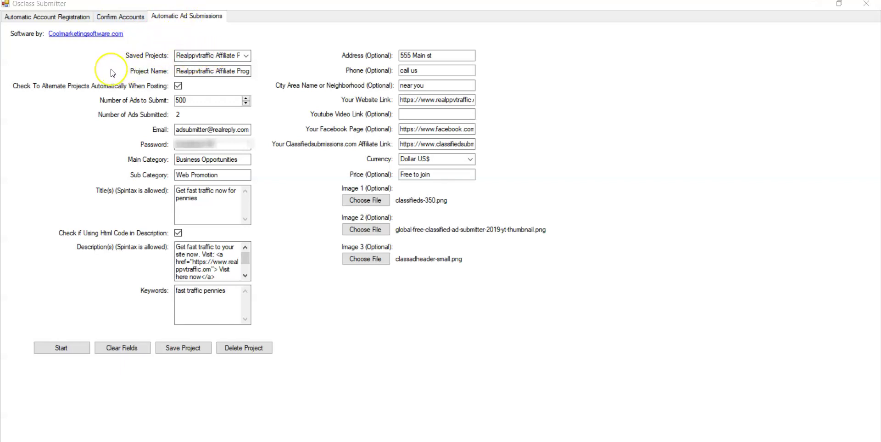
{"action": "left_click", "coordinate": [177, 72]}
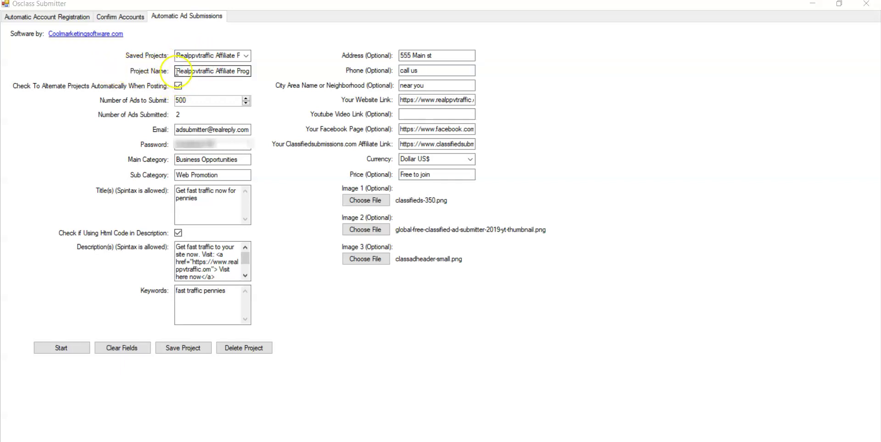
{"action": "left_click_drag", "start_coordinate": [177, 73], "coordinate": [257, 72]}
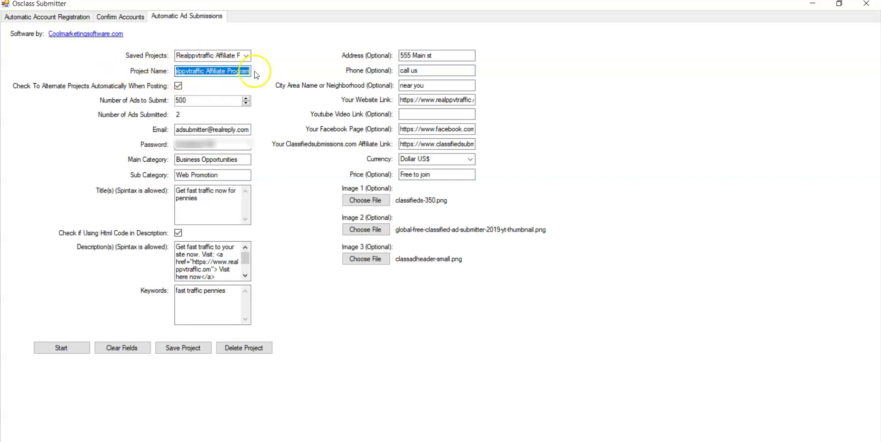
{"action": "right_click", "coordinate": [211, 72]}
{"action": "left_click", "coordinate": [178, 86]}
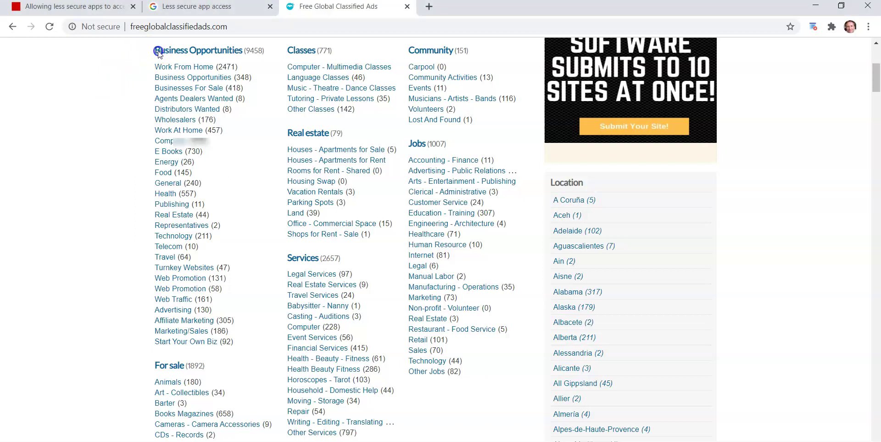
Review the site's Business Opportunities categories including Web Promotion, then return to the project's Main Category.
{"action": "left_click_drag", "start_coordinate": [214, 50], "coordinate": [46, 91]}
{"action": "left_click", "coordinate": [46, 91]}
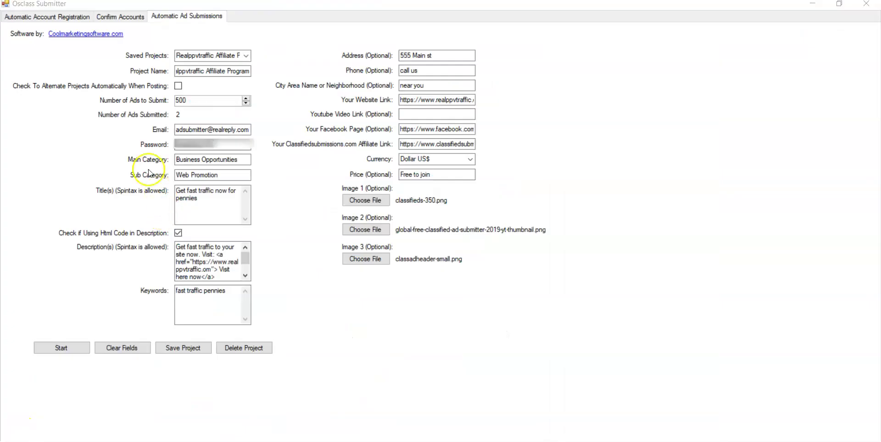
{"action": "left_click", "coordinate": [242, 159]}
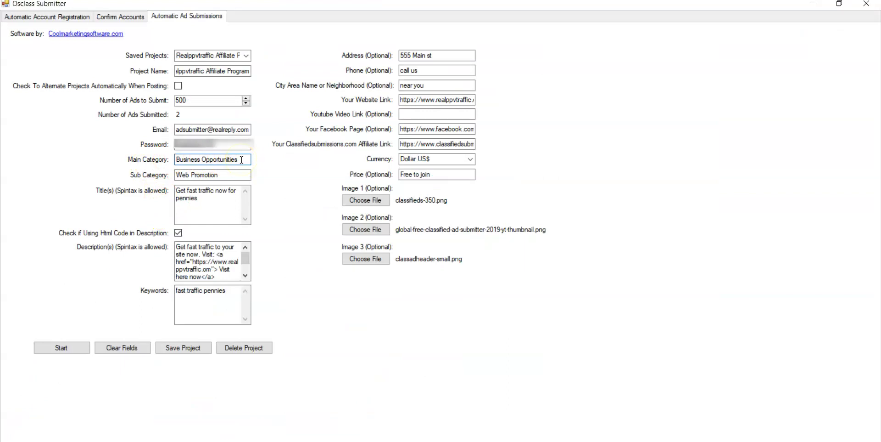
Replace the sub category Web Promotion with Work At Home under Business Opportunities.
{"action": "left_click", "coordinate": [226, 174]}
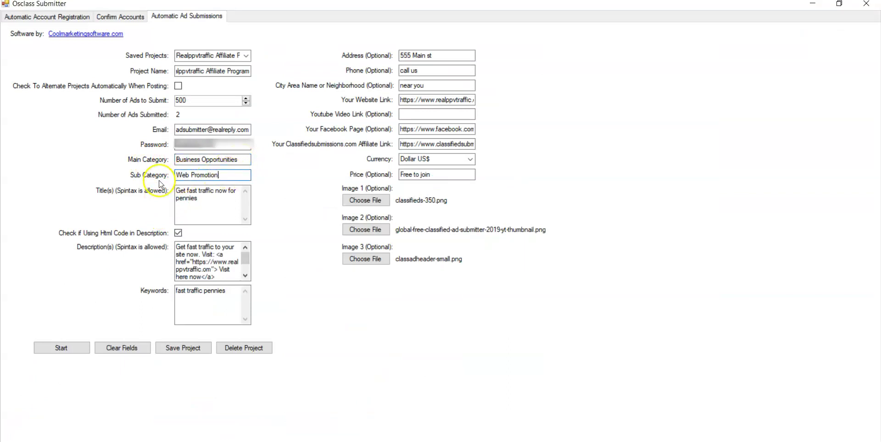
{"action": "left_click", "coordinate": [232, 175]}
{"action": "left_click_drag", "start_coordinate": [231, 175], "coordinate": [163, 179]}
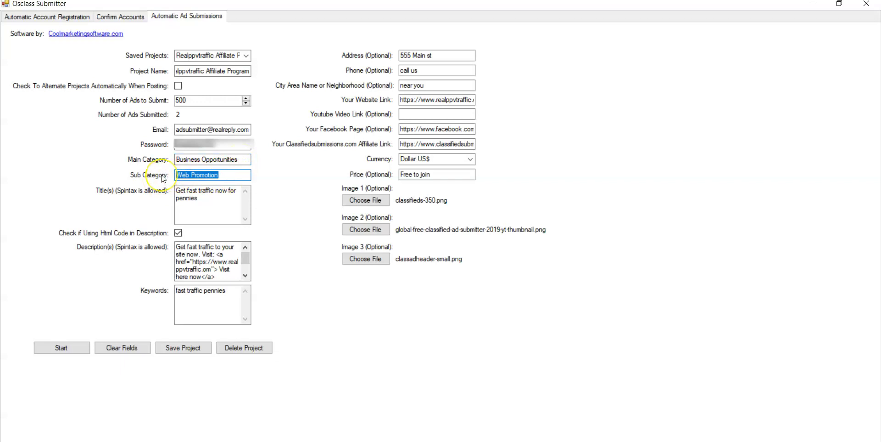
{"action": "key", "text": "BackSpace"}
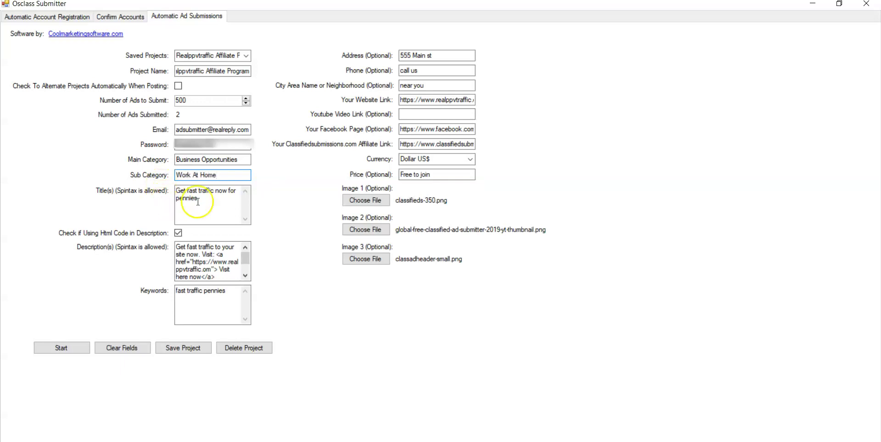
{"action": "left_click", "coordinate": [230, 201]}
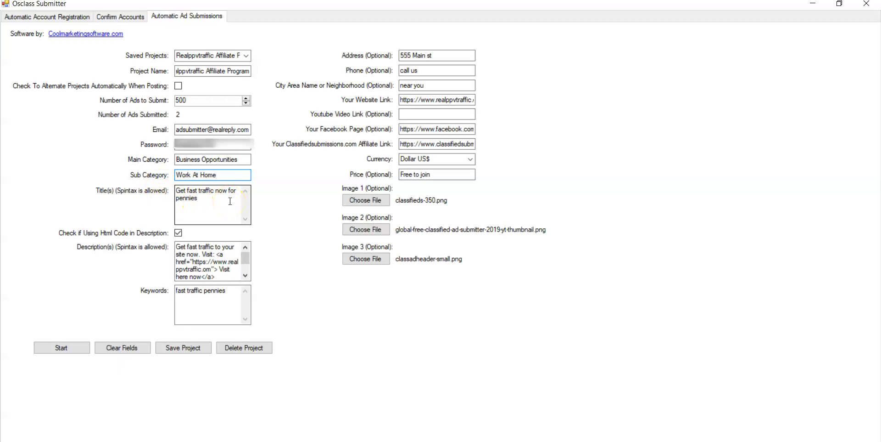
{"action": "left_click", "coordinate": [176, 192]}
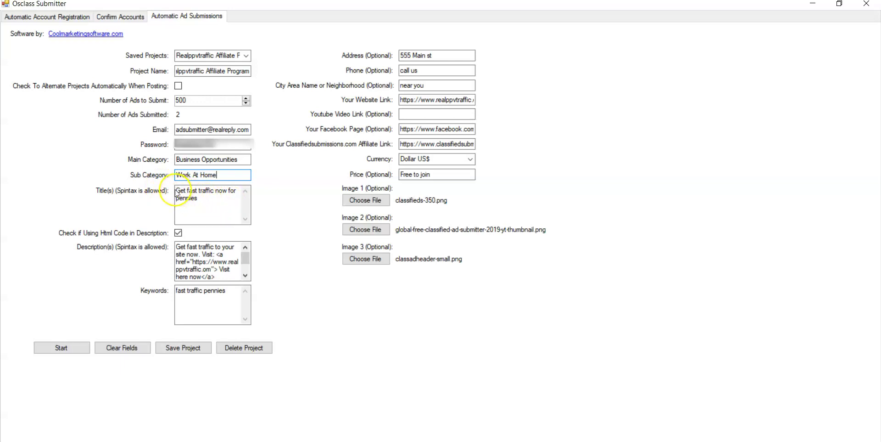
{"action": "left_click", "coordinate": [230, 55]}
{"action": "left_click", "coordinate": [247, 56]}
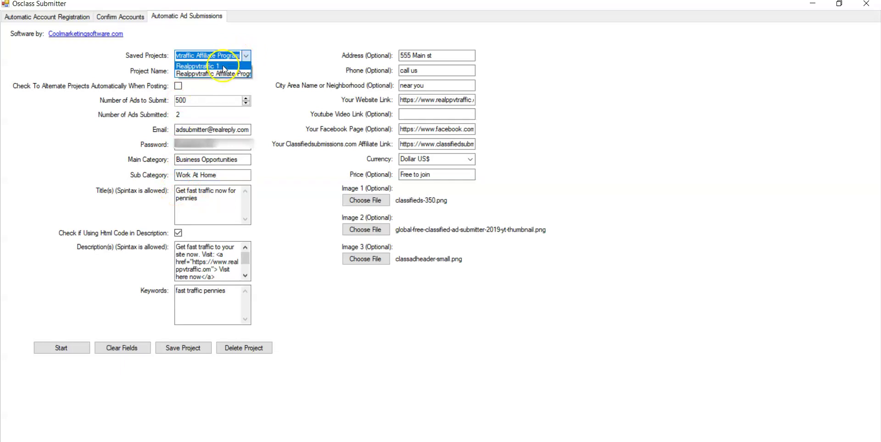
Load the Realppvtraffic 1 project and add a closing brace after 'traffic now!' in the title.
{"action": "left_click", "coordinate": [223, 66]}
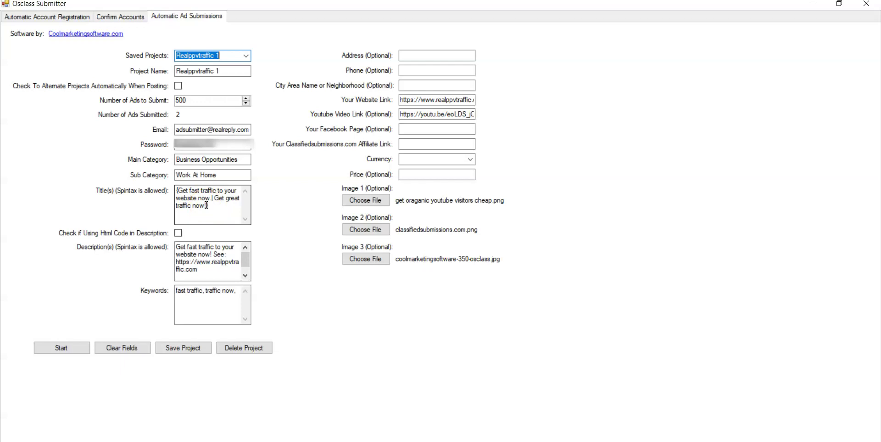
{"action": "left_click", "coordinate": [227, 212]}
{"action": "type", "text": "}"}
{"action": "left_click", "coordinate": [219, 205]}
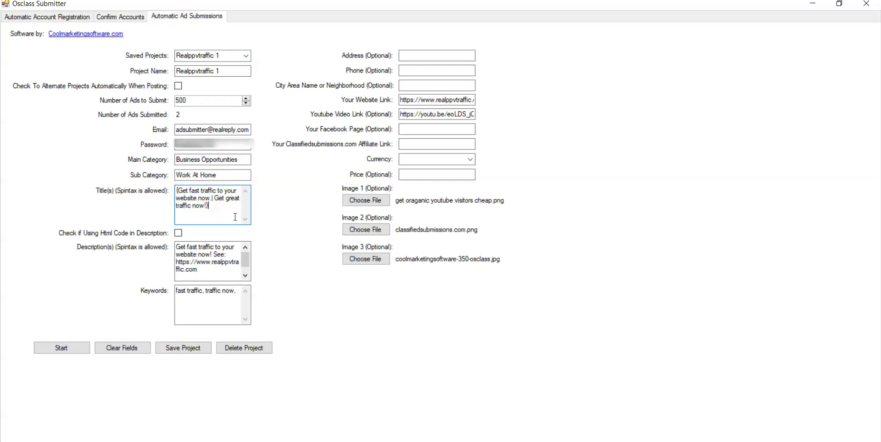
Review the description and select the keywords 'fast traffic, traffic now'.
{"action": "mouse_move", "coordinate": [235, 217]}
{"action": "left_mouse_down"}
{"action": "mouse_move", "coordinate": [244, 215]}
{"action": "mouse_move", "coordinate": [195, 197]}
{"action": "mouse_move", "coordinate": [210, 214]}
{"action": "mouse_move", "coordinate": [234, 208]}
{"action": "left_mouse_up"}
{"action": "left_click_drag", "start_coordinate": [247, 260], "coordinate": [247, 260]}
{"action": "left_click", "coordinate": [179, 234]}
{"action": "left_click_drag", "start_coordinate": [242, 294], "coordinate": [186, 299]}
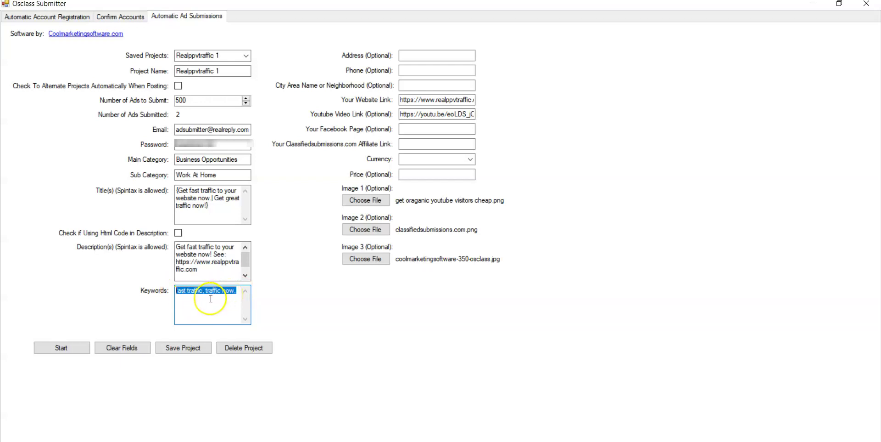
{"action": "left_click", "coordinate": [407, 56]}
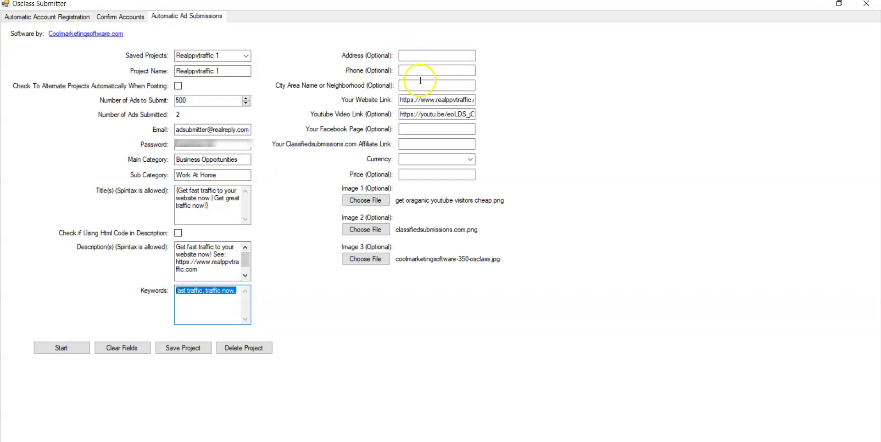
{"action": "left_click", "coordinate": [401, 101]}
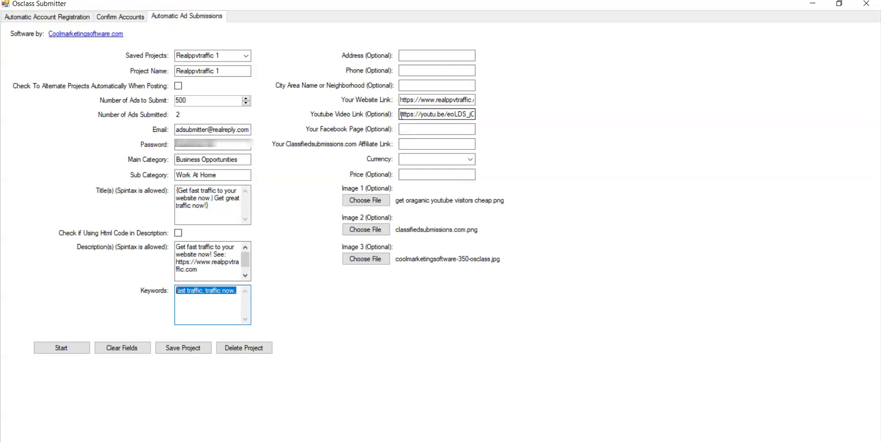
{"action": "left_click_drag", "start_coordinate": [402, 115], "coordinate": [492, 112]}
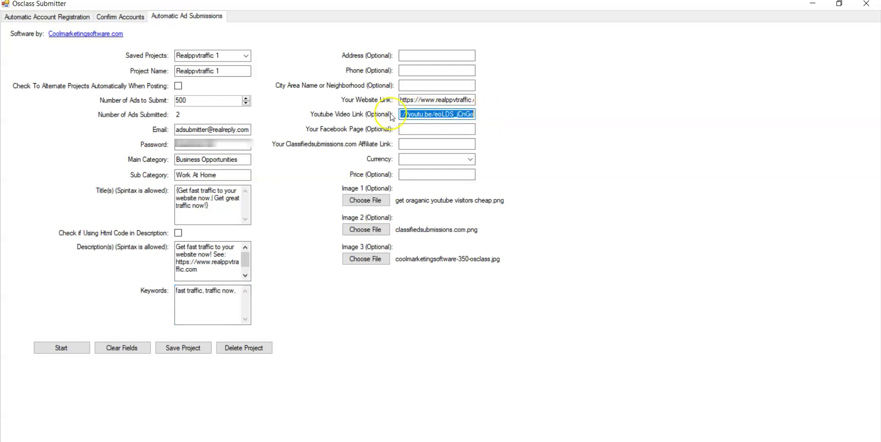
{"action": "left_click", "coordinate": [318, 124]}
Set Image 1 to click-link-below, Image 2 to free social signal software, Image 3 to asbestos testing cost.
{"action": "left_click", "coordinate": [378, 202]}
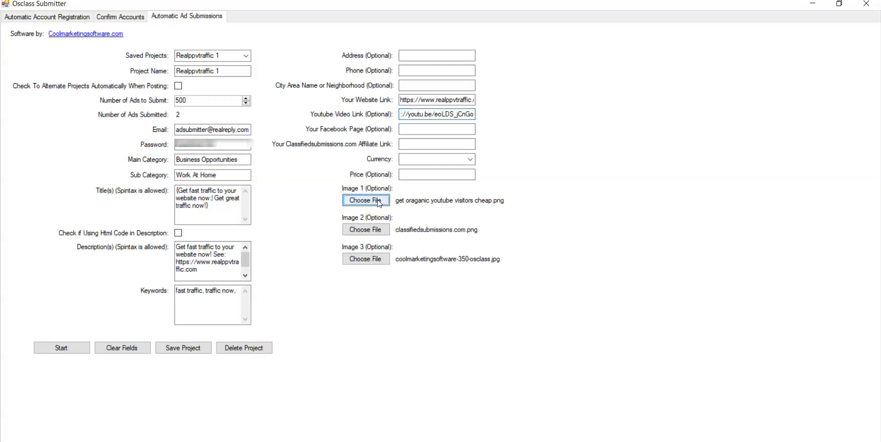
{"action": "left_click_drag", "start_coordinate": [431, 79], "coordinate": [442, 118]}
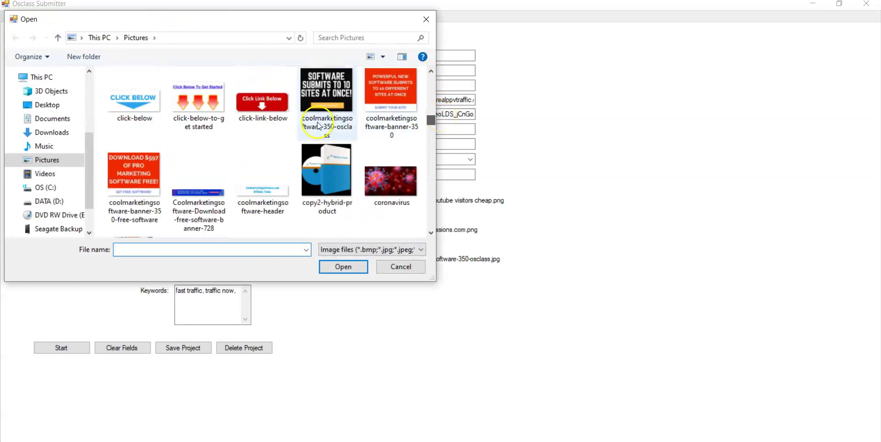
{"action": "left_click", "coordinate": [262, 101]}
{"action": "left_click", "coordinate": [343, 266]}
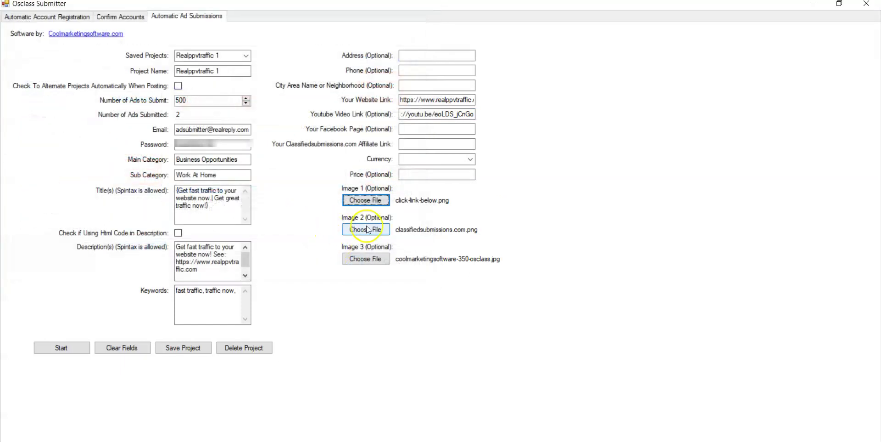
{"action": "left_click", "coordinate": [366, 229]}
{"action": "left_click_drag", "start_coordinate": [431, 82], "coordinate": [436, 131]}
{"action": "left_click", "coordinate": [202, 185]}
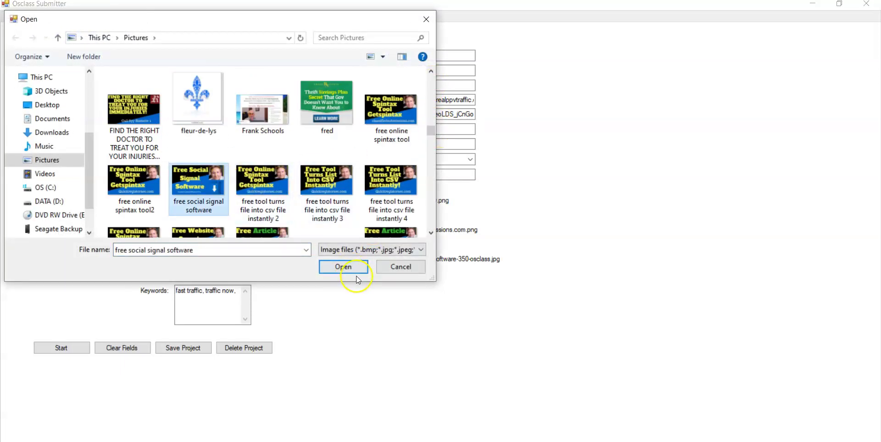
{"action": "left_click", "coordinate": [347, 266]}
{"action": "left_click", "coordinate": [378, 260]}
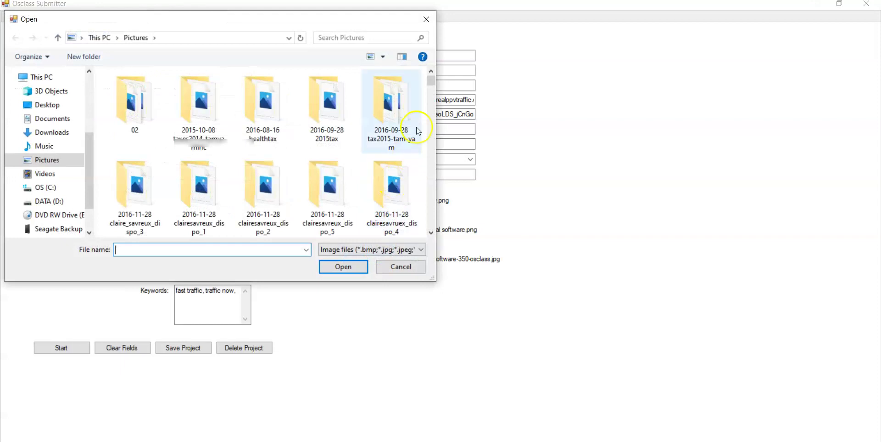
{"action": "left_click_drag", "start_coordinate": [430, 79], "coordinate": [439, 141]}
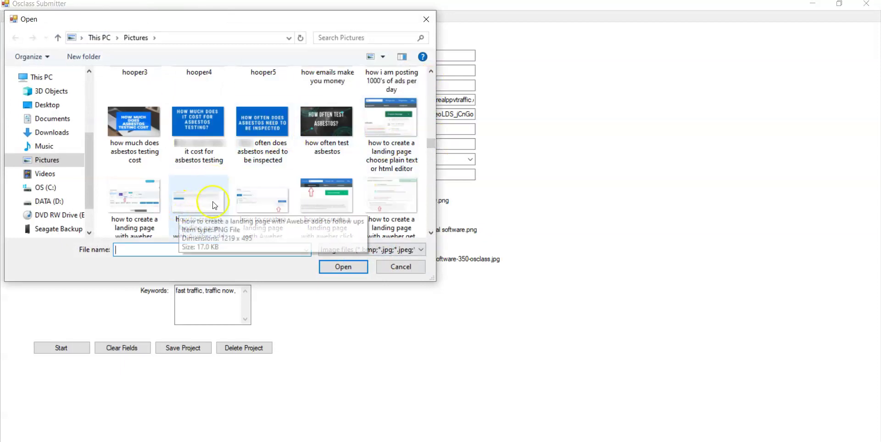
{"action": "left_click", "coordinate": [138, 126]}
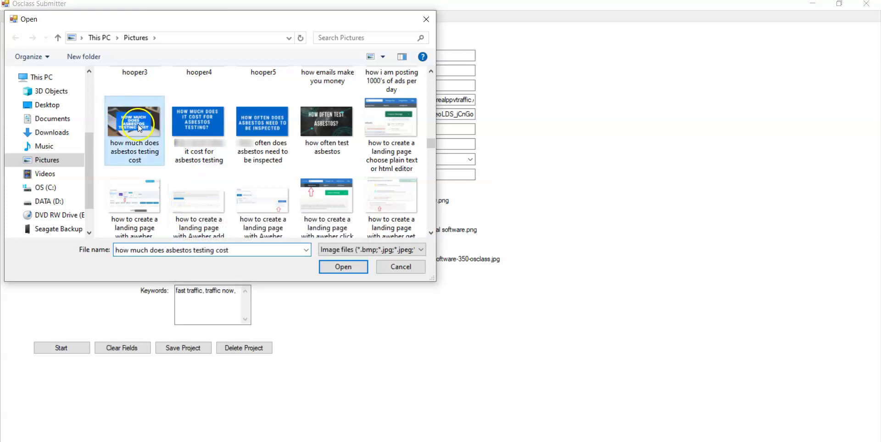
{"action": "left_click", "coordinate": [340, 265]}
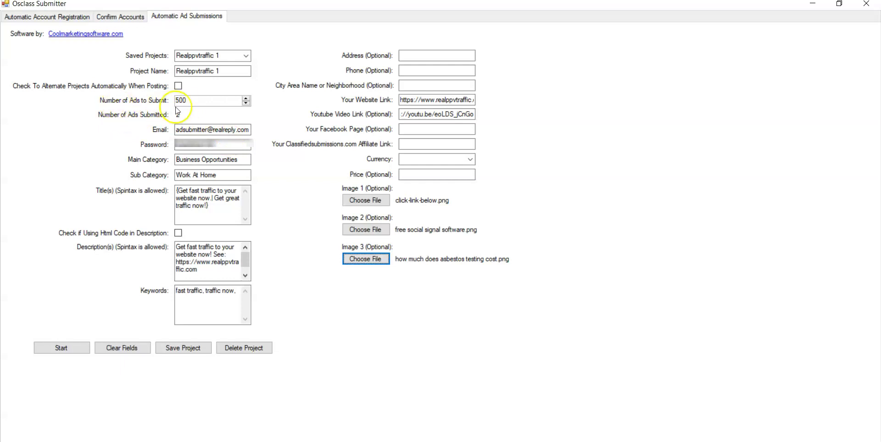
Keep Realppvtraffic 1 as the saved project and enable automatic project alternation when posting.
{"action": "left_click", "coordinate": [246, 56]}
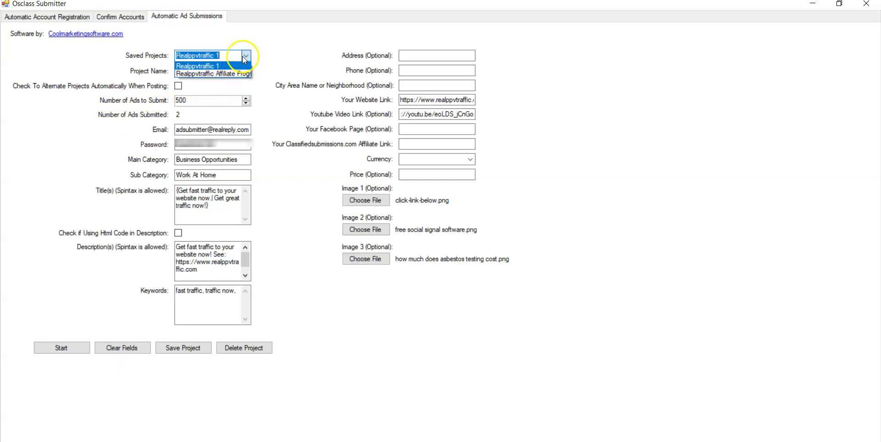
{"action": "left_click", "coordinate": [244, 56]}
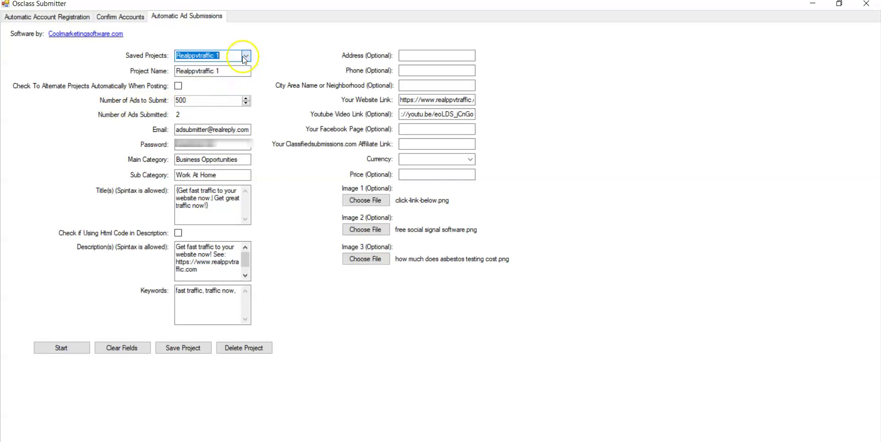
{"action": "left_click", "coordinate": [179, 85]}
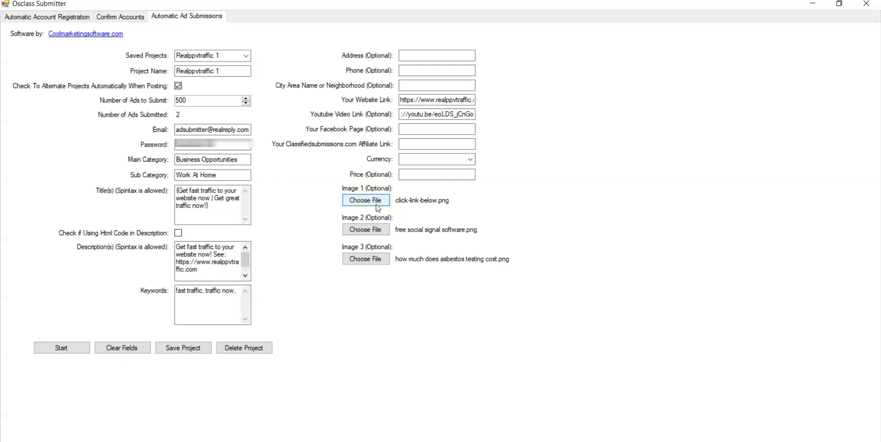
Start the automatic ad submissions so Chrome opens USAFreeClassifieds.org.
{"action": "left_click", "coordinate": [64, 349]}
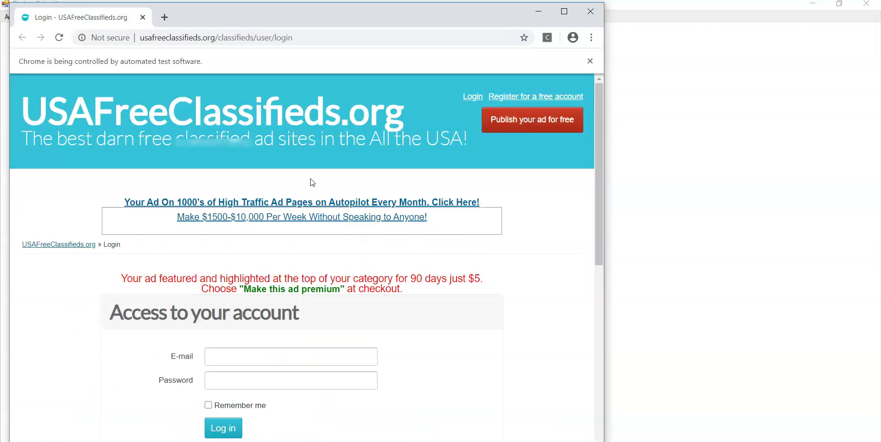
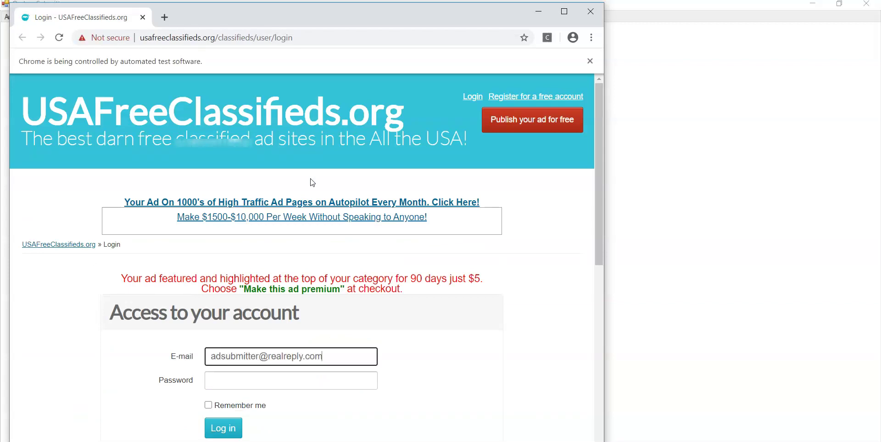
Sign in to USAFreeClassifieds.org with the account e-mail and password.
{"action": "key", "text": "Tab"}
{"action": "type", "text": "••••••••••••••"}
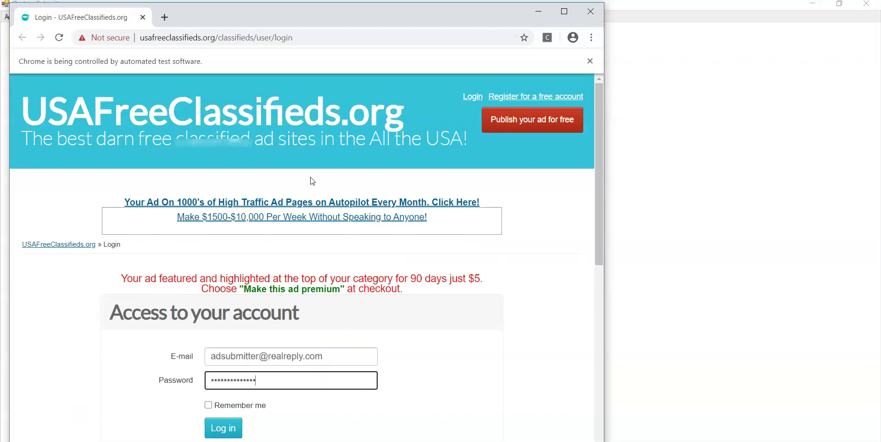
{"action": "key", "text": "Tab"}
{"action": "key", "text": "Tab"}
{"action": "key", "text": "Return"}
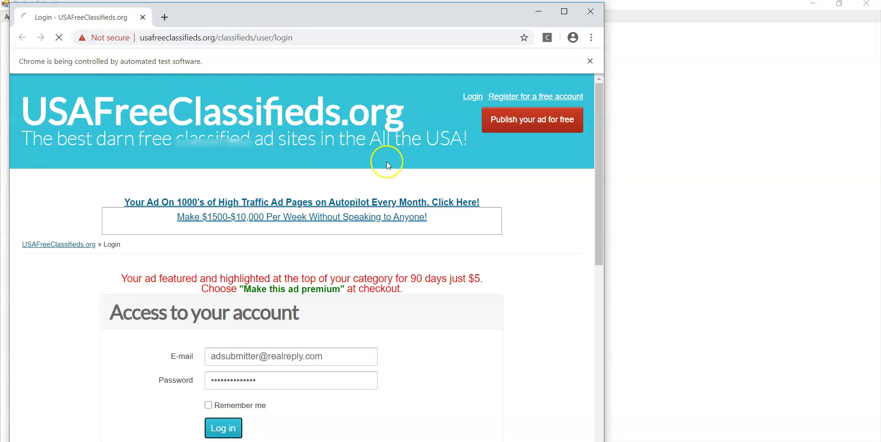